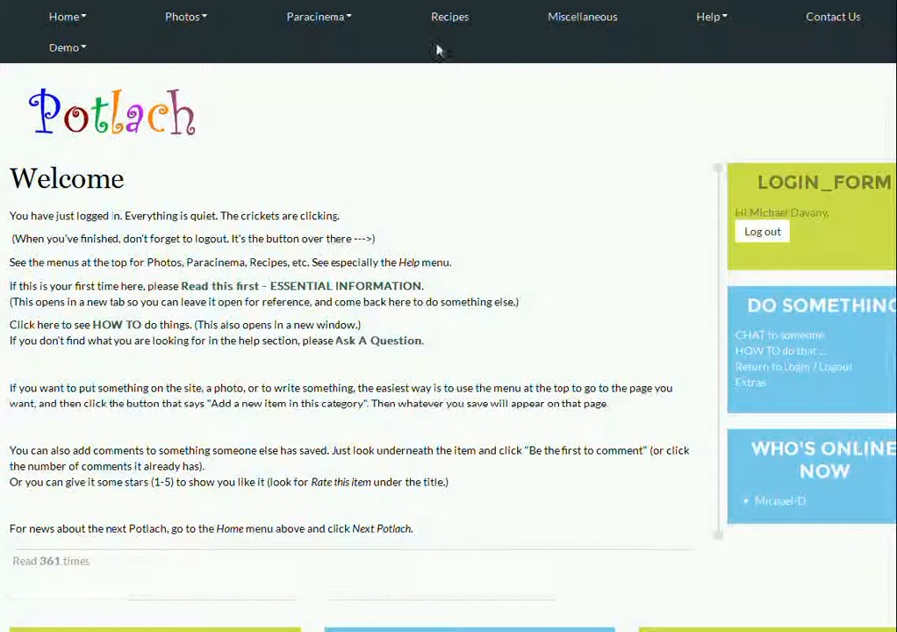
Step: Start a new item in the Recipes category and title it "Paella"
click(451, 19)
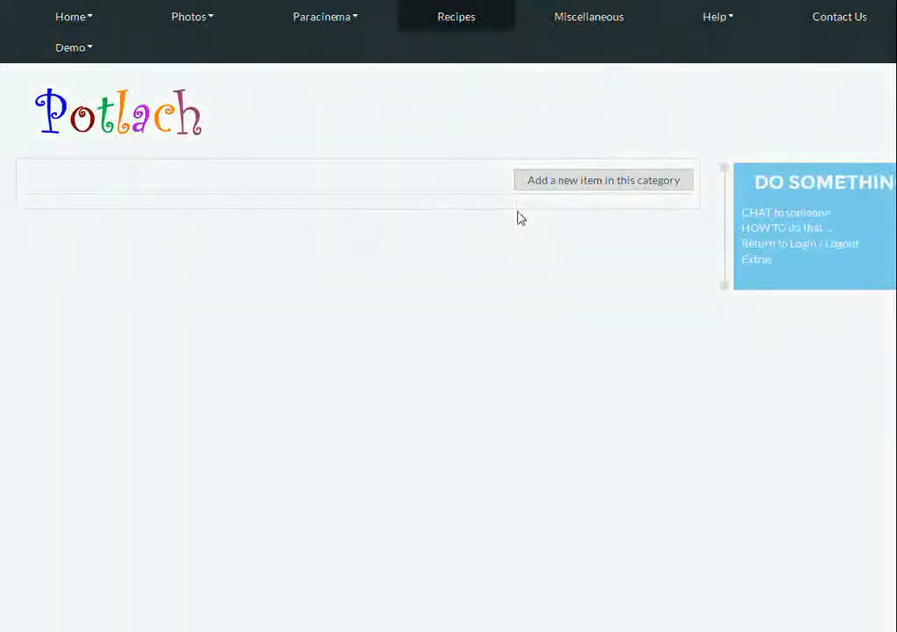
click(596, 183)
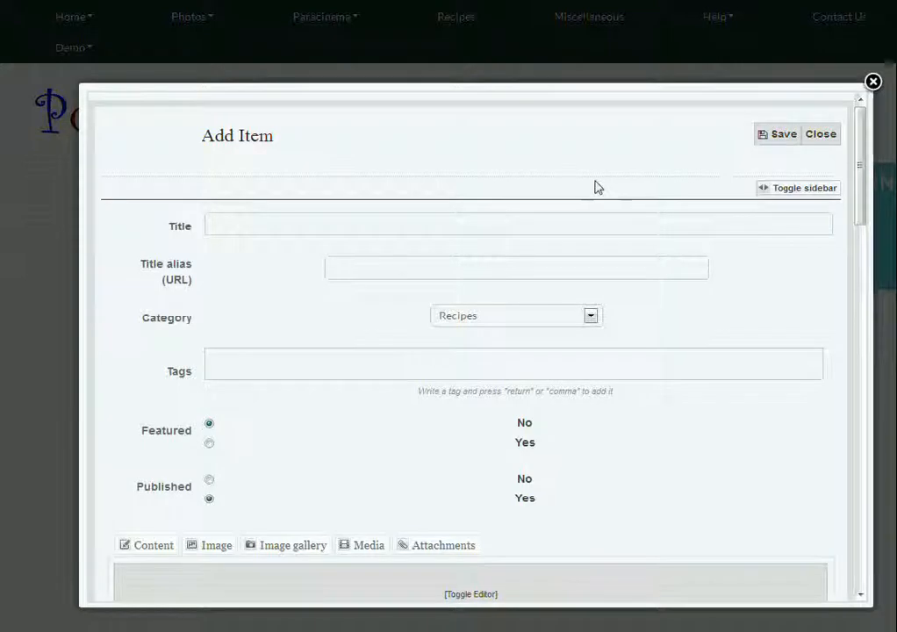
click(298, 224)
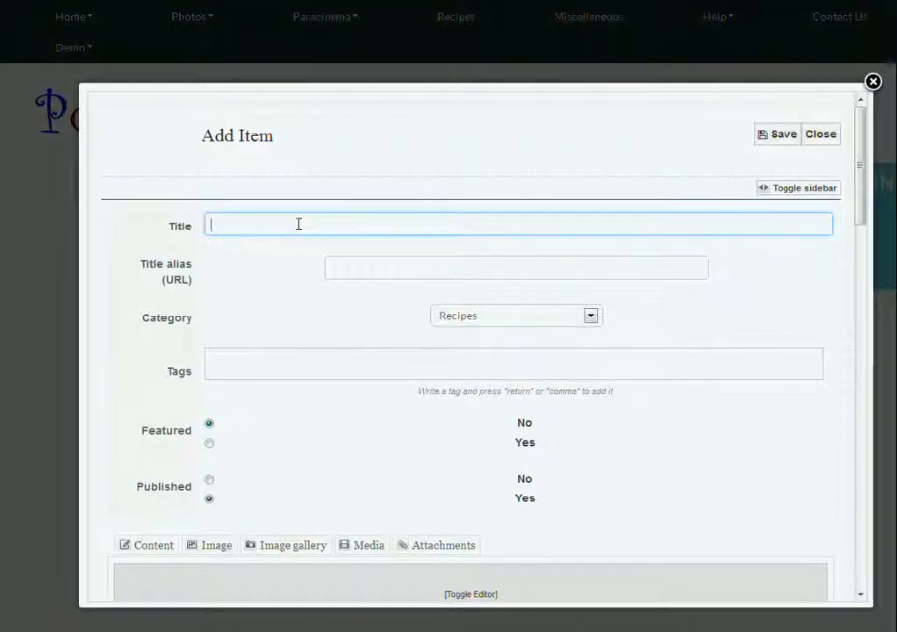
text(Paella)
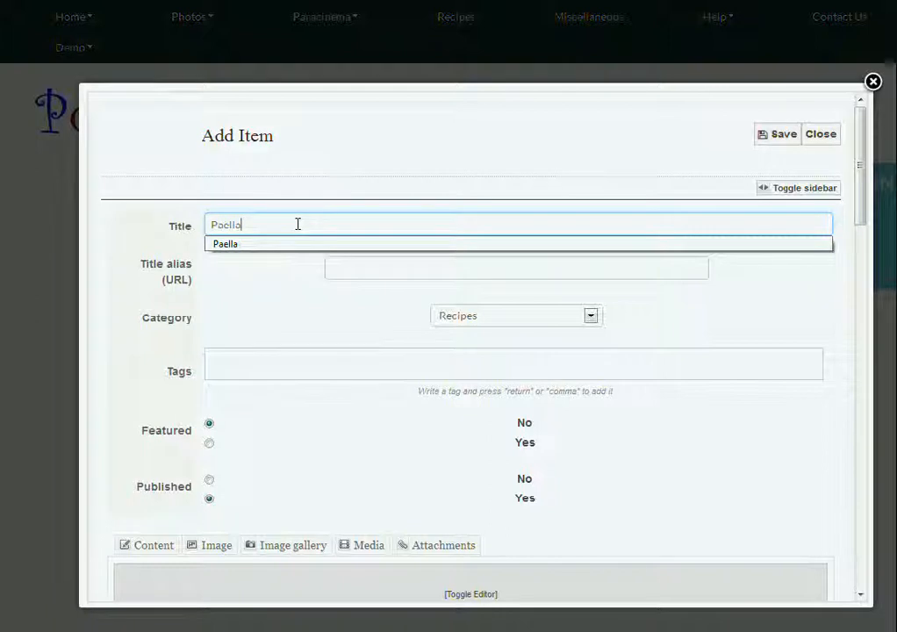
click(234, 292)
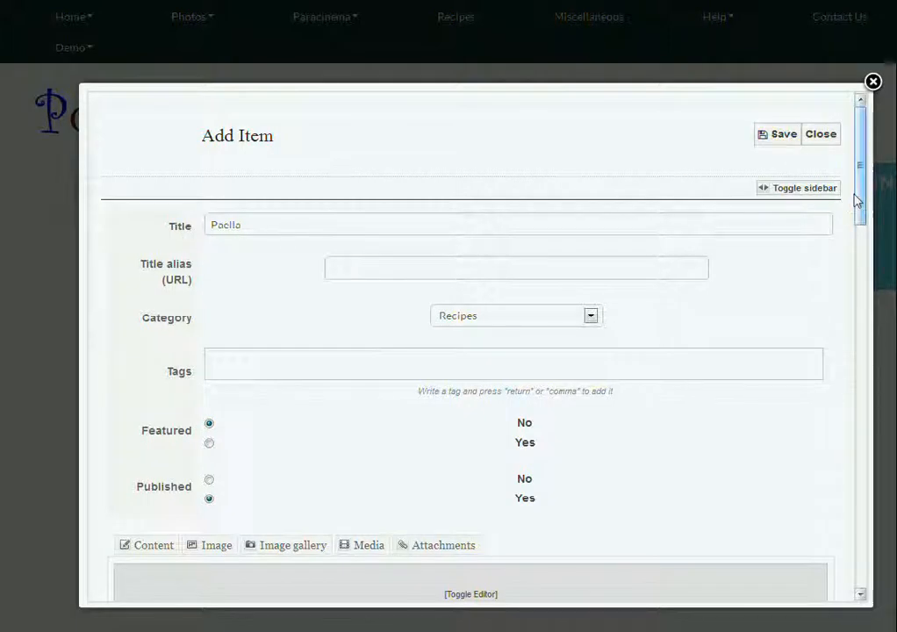
Step: Write the recipe content on separate lines: Ingredients, Rice, Saffron, an empty line, and Method
mouse_move(854, 197)
mouse_down()
mouse_move(863, 232)
mouse_move(856, 301)
mouse_move(860, 180)
mouse_up()
mouse_move(867, 217)
mouse_down()
mouse_move(871, 198)
mouse_move(867, 216)
mouse_up()
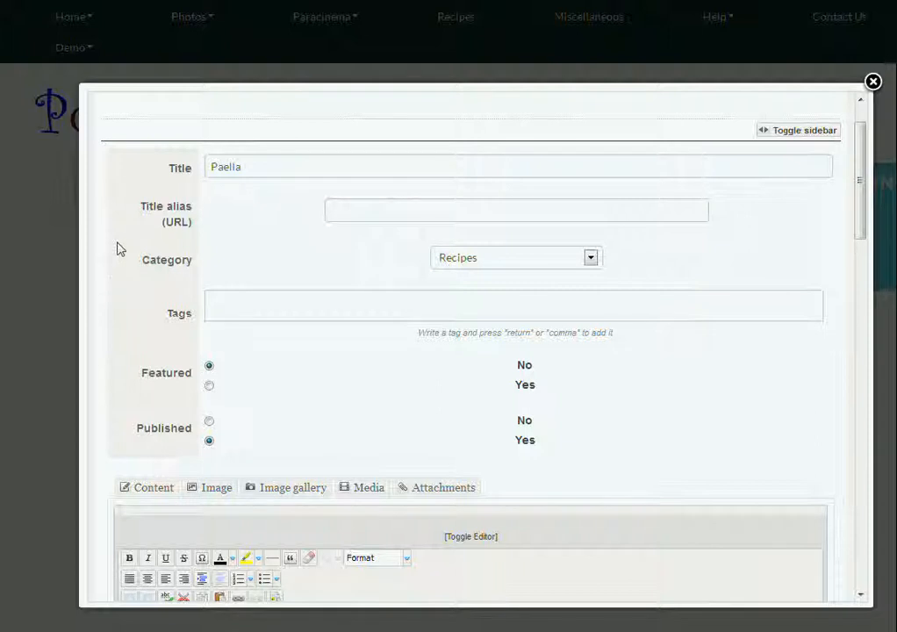
drag(859, 175, 859, 309)
click(238, 285)
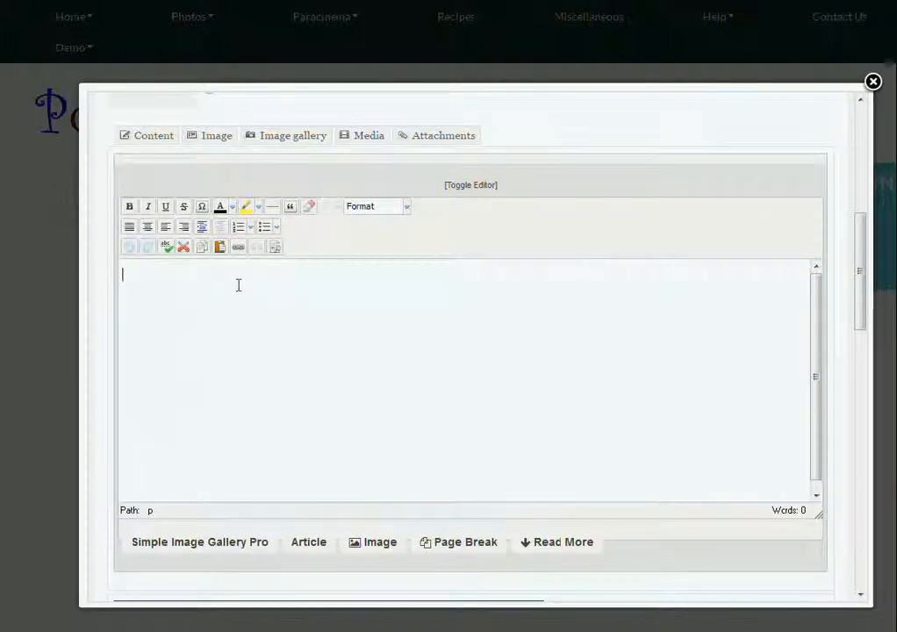
text(In)
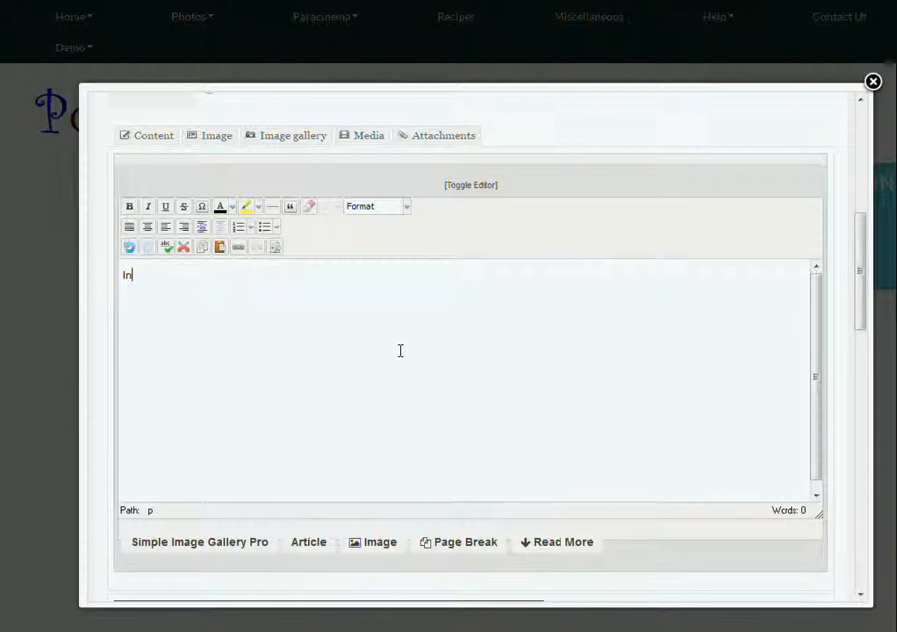
text(gredients)
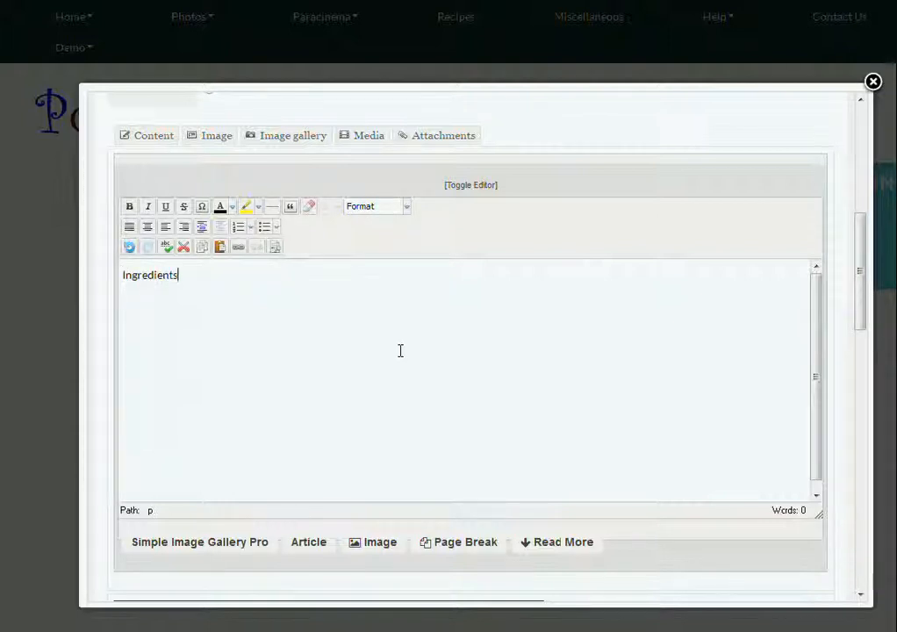
key(Return)
text(Rice)
key(Return)
text(Saffron)
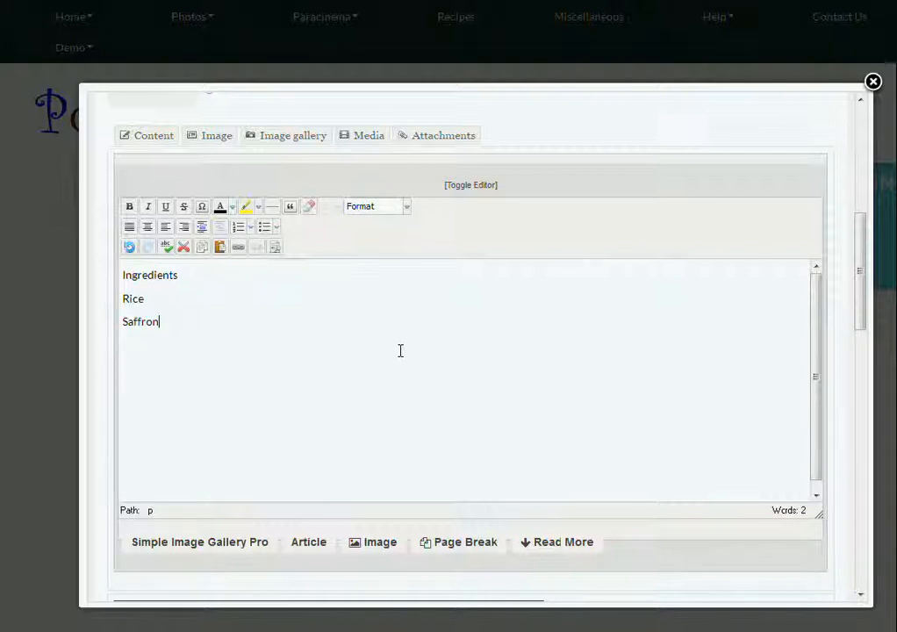
key(Return)
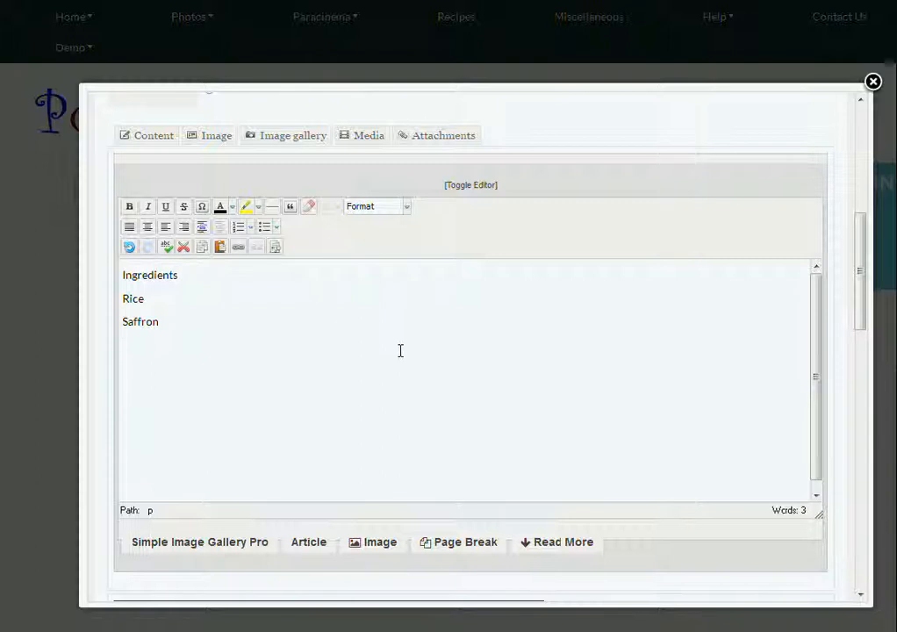
key(Return)
text(Method)
key(Return)
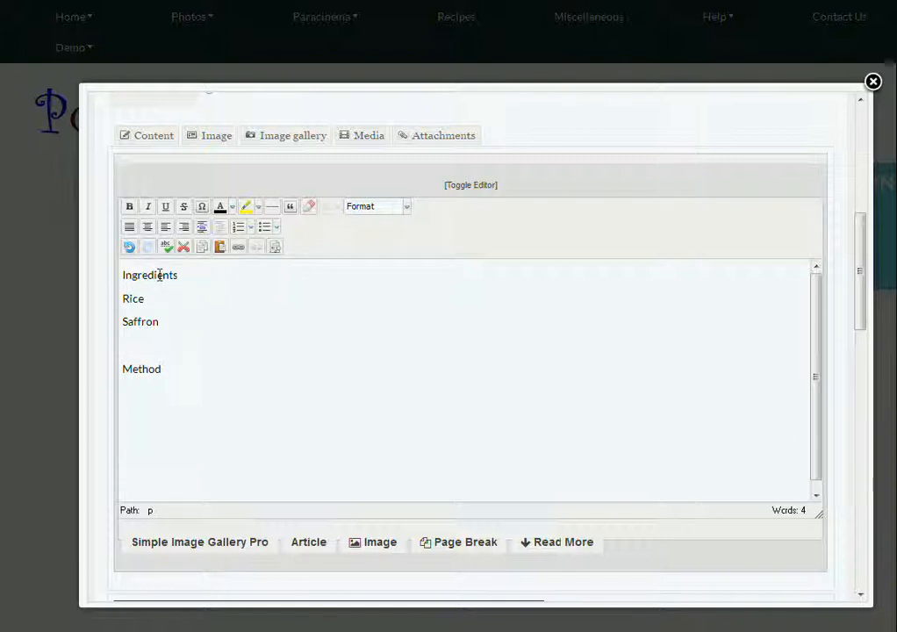
Step: Make the words "Ingredients" and "Method" bold in the recipe content
double_click(159, 274)
click(129, 206)
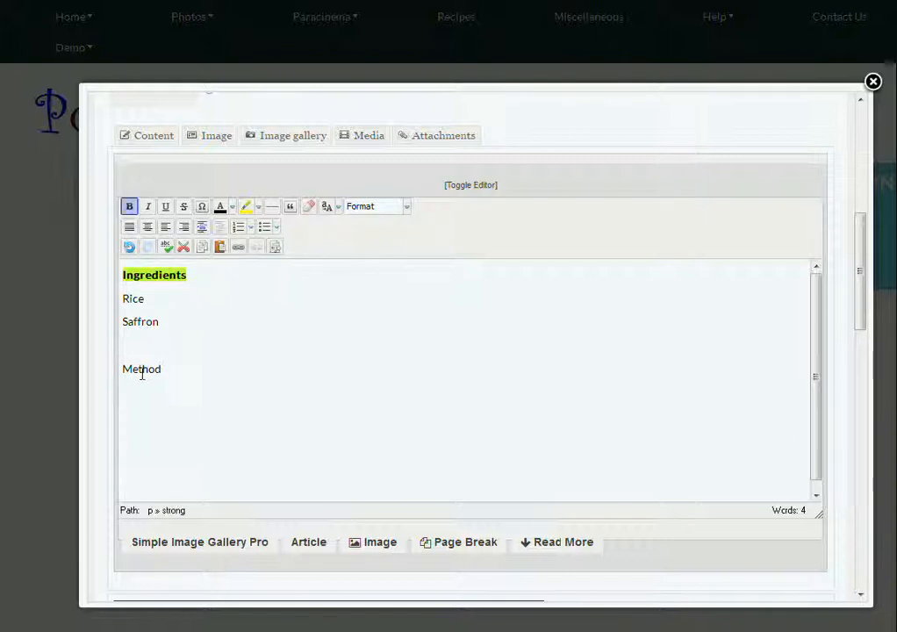
double_click(141, 370)
key(ctrl+b)
click(175, 382)
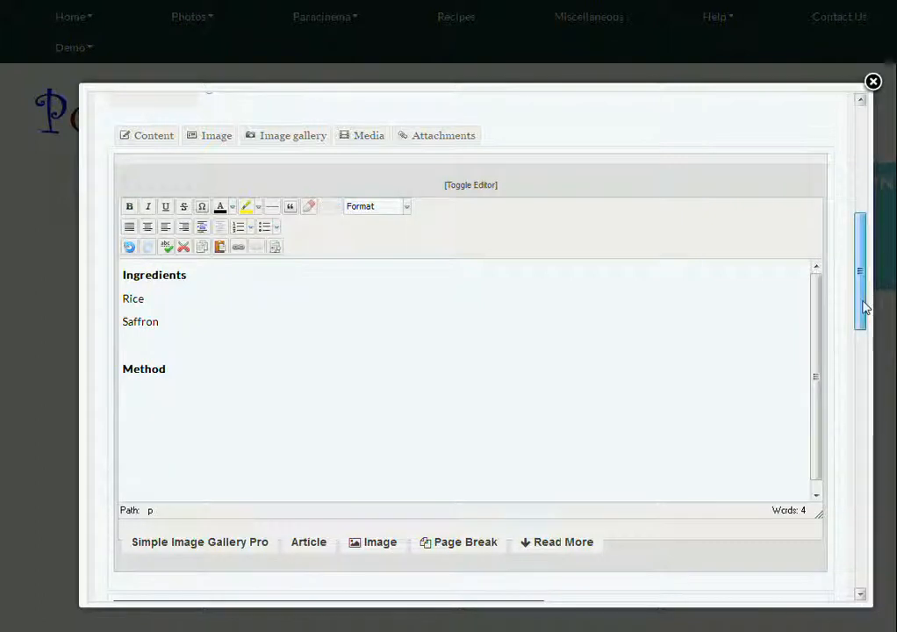
Step: Save the Paella item and close its editing window
drag(864, 307, 869, 188)
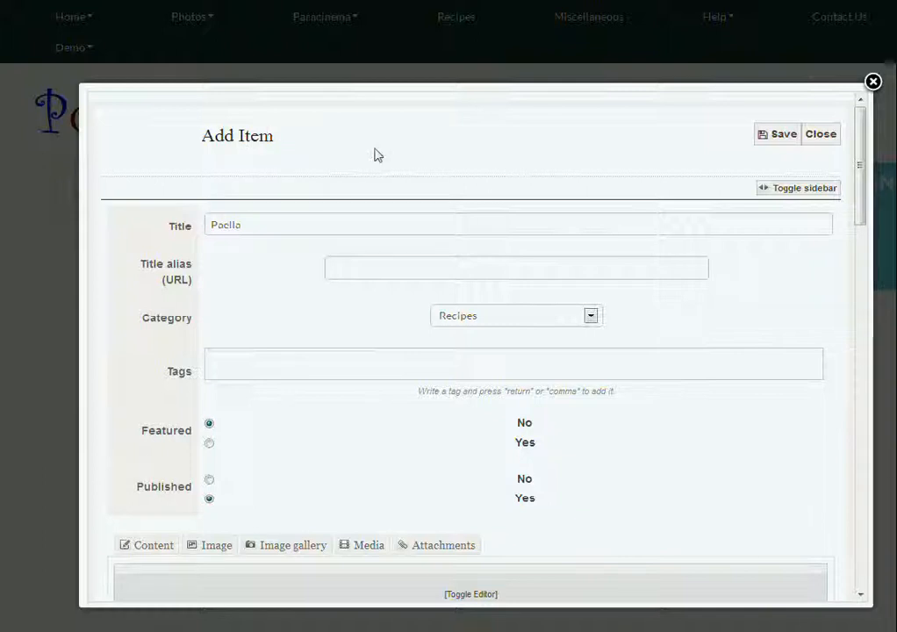
click(779, 136)
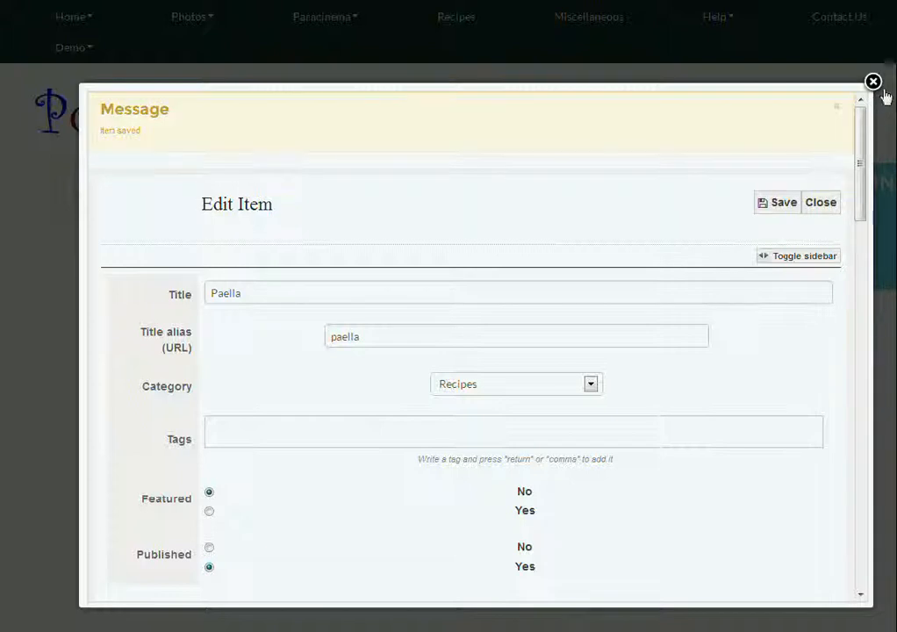
click(873, 81)
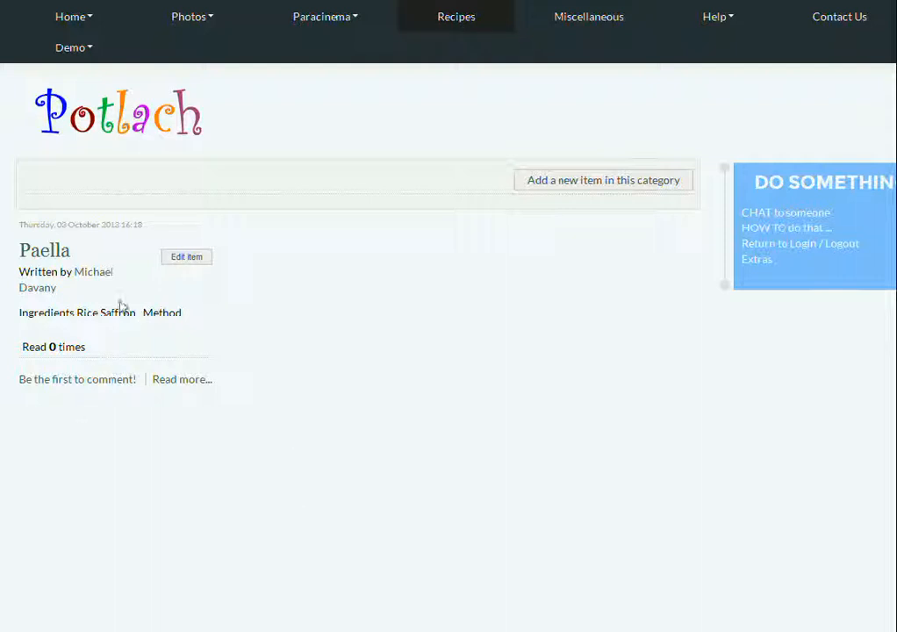
Step: Open the Paella recipe's page and submit the comment "Delicious!" on it
click(47, 254)
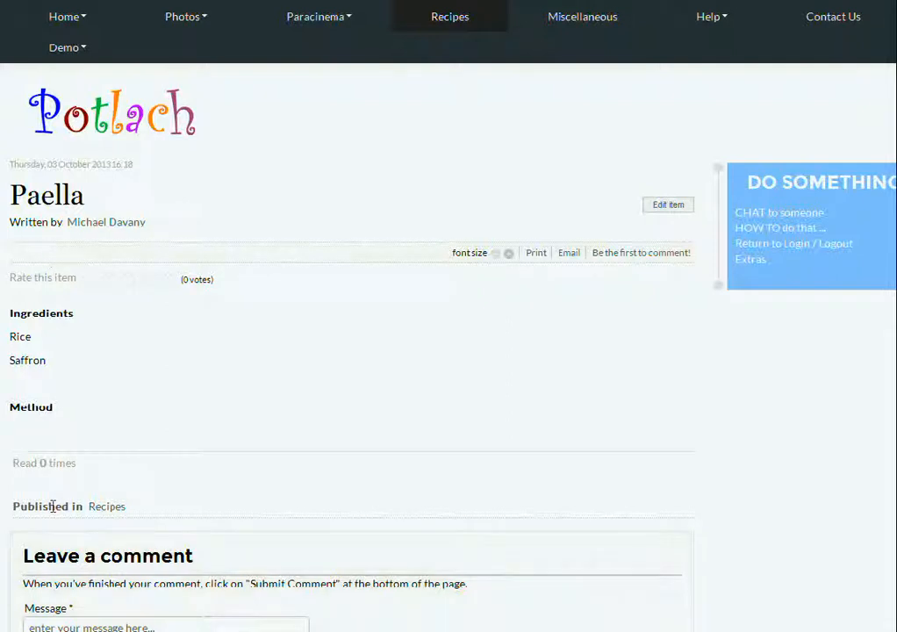
scroll(126, 377, down, 5)
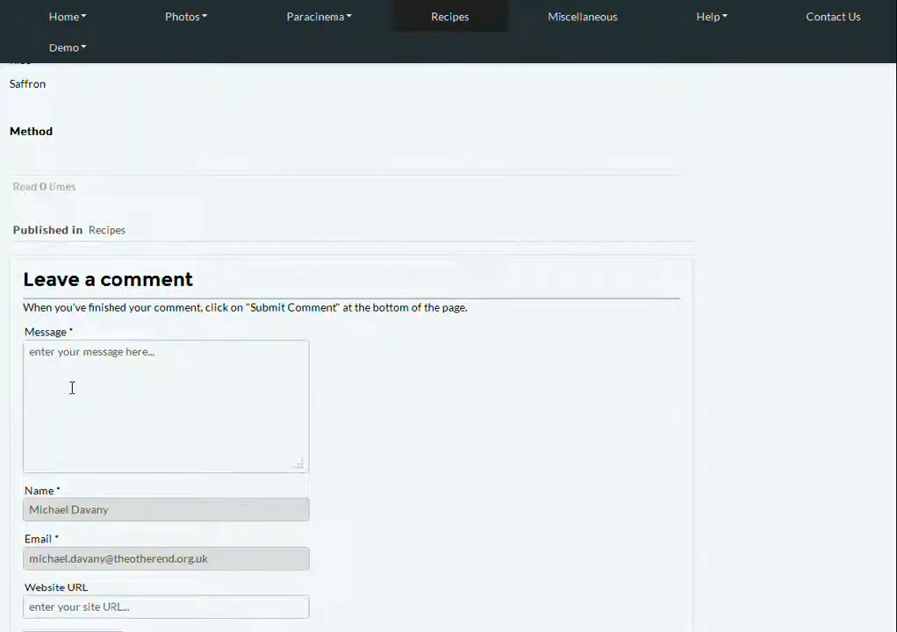
click(85, 354)
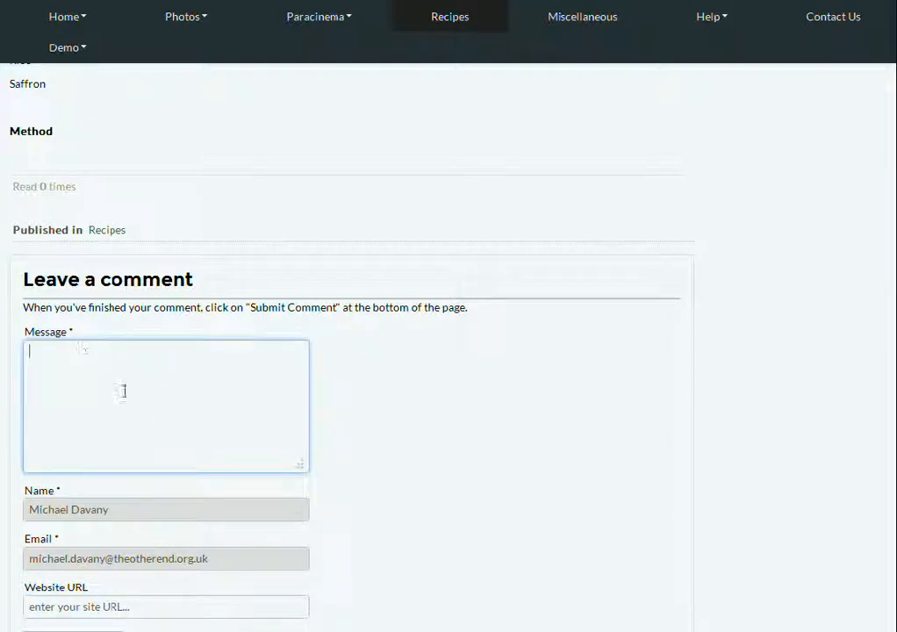
text(Delicious!)
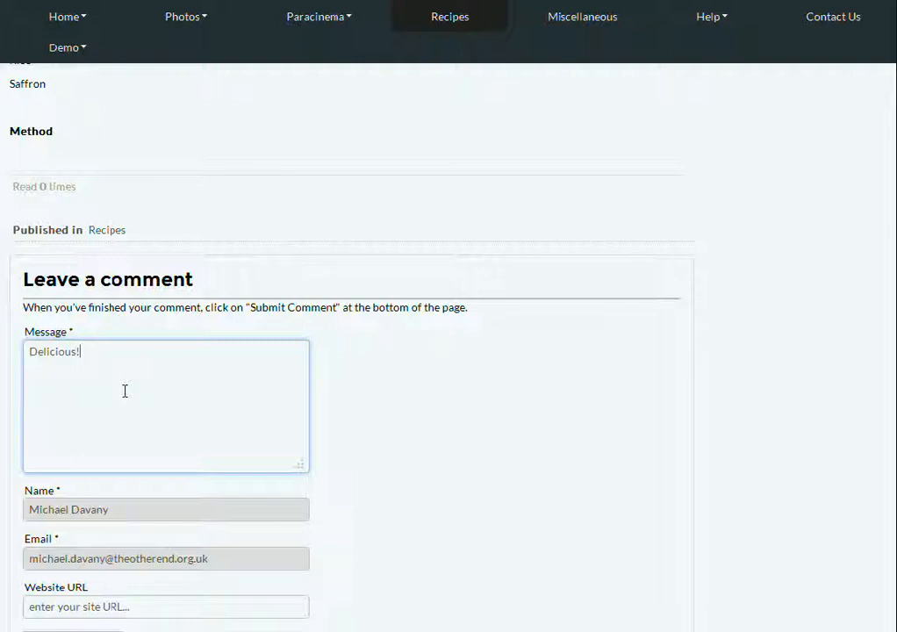
scroll(310, 482, down, 1)
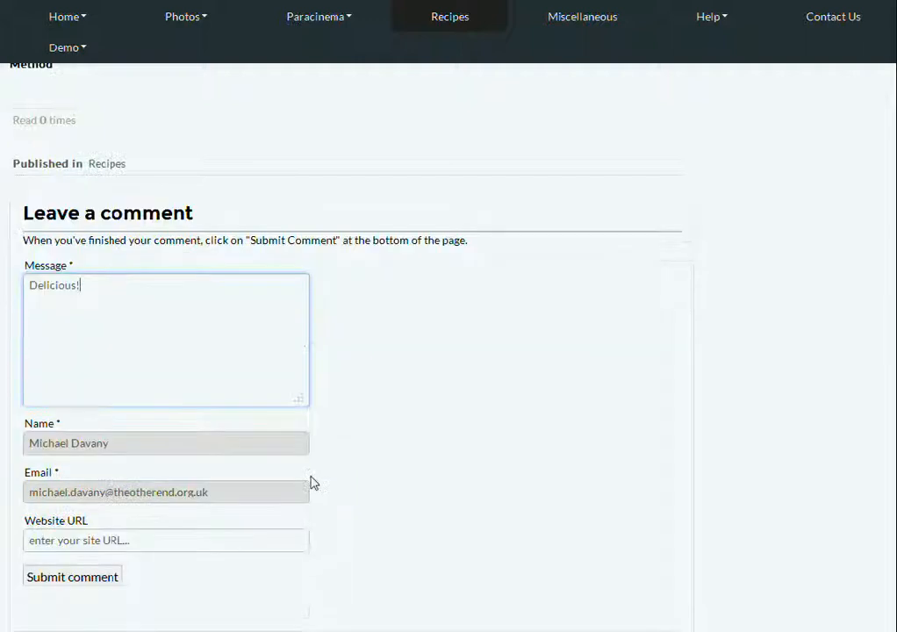
scroll(24, 271, down, 1)
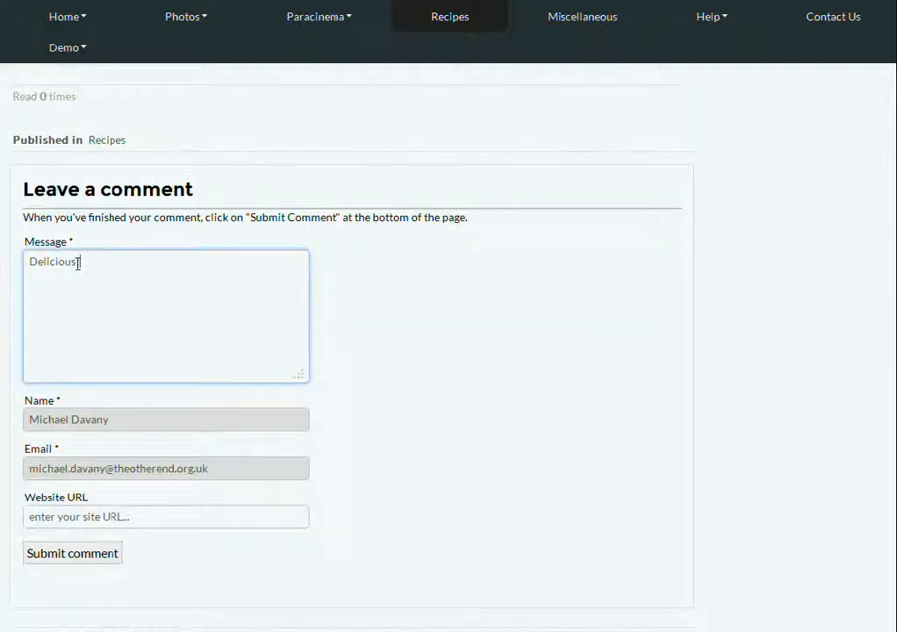
click(58, 559)
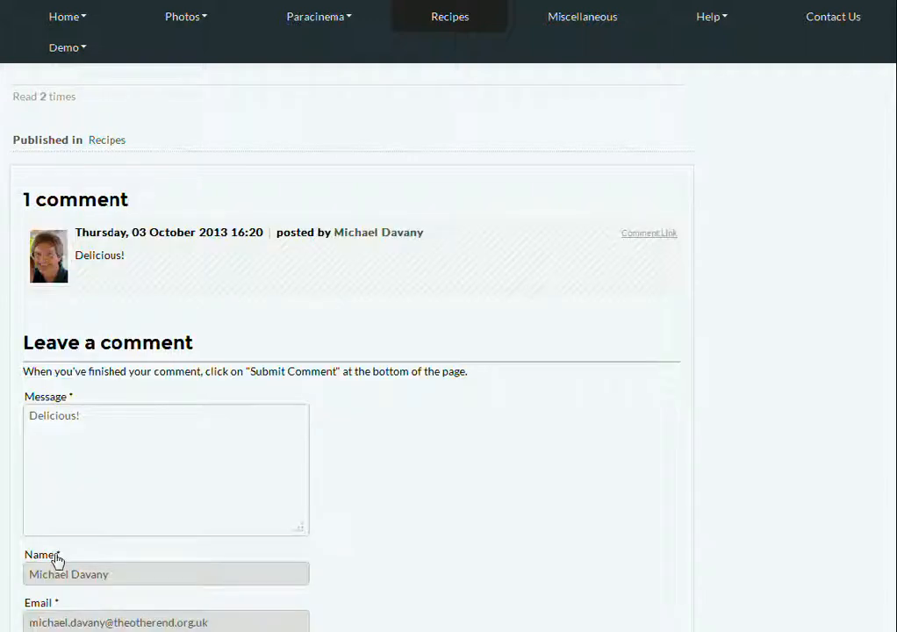
scroll(56, 559, up, 3)
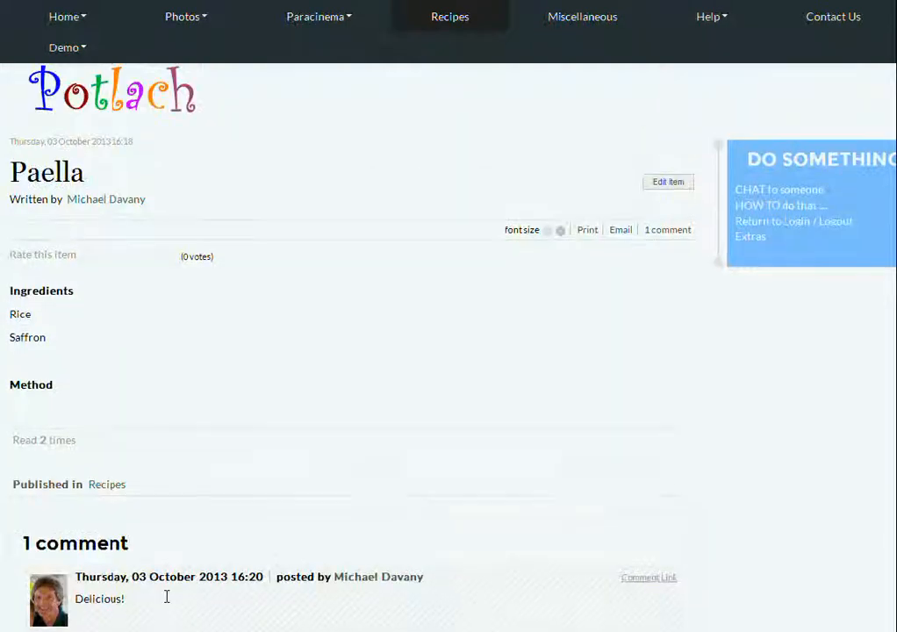
scroll(88, 486, down, 2)
scroll(54, 208, up, 1)
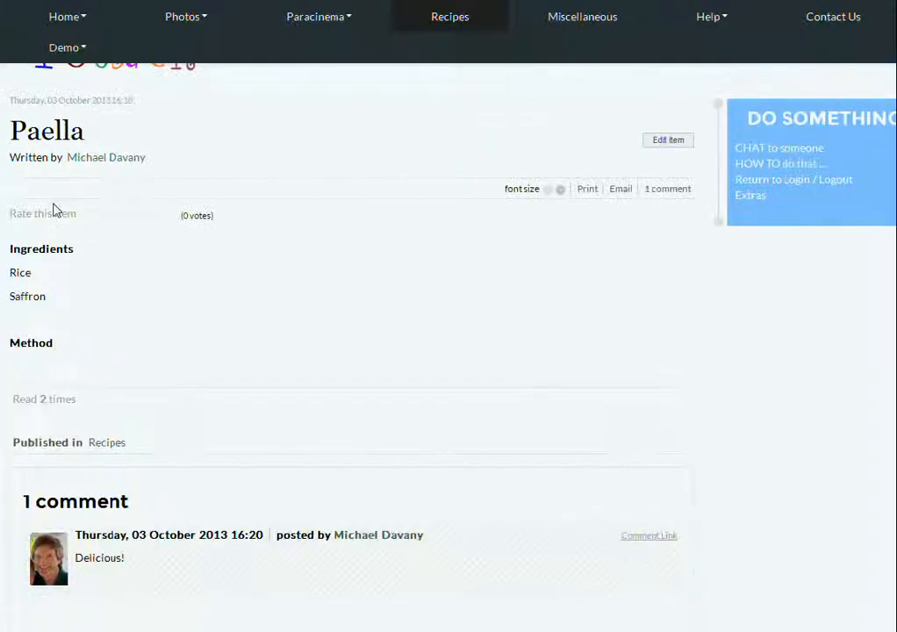
scroll(164, 144, up, 1)
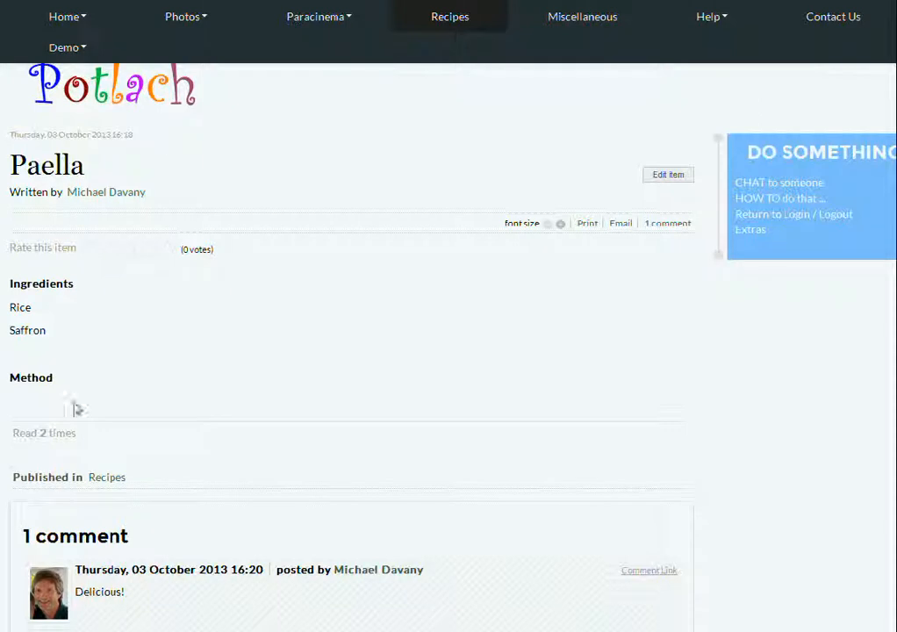
scroll(363, 408, up, 1)
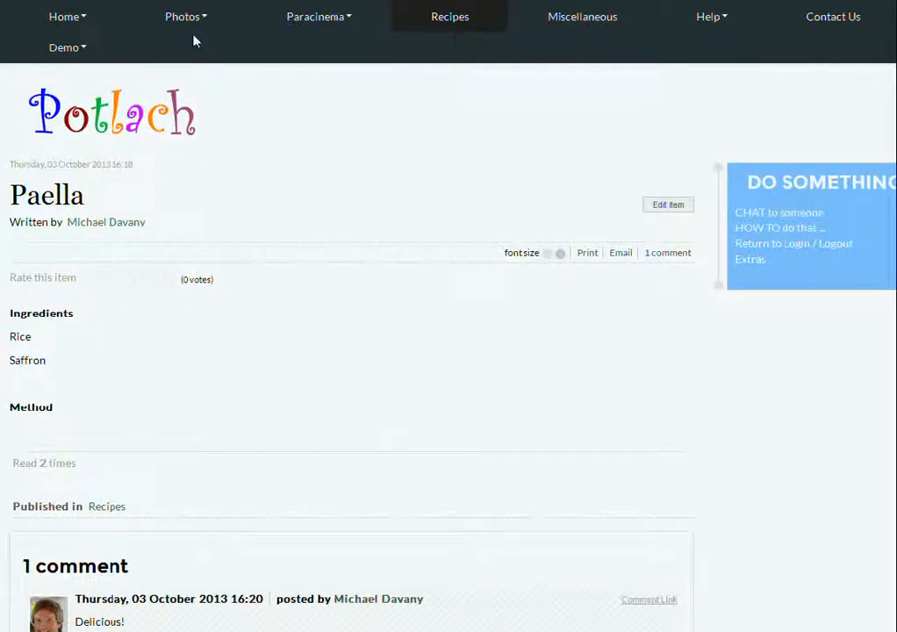
Step: Start a new item in the 2013 photos category and title it "Afternoons"
mouse_move(183, 30)
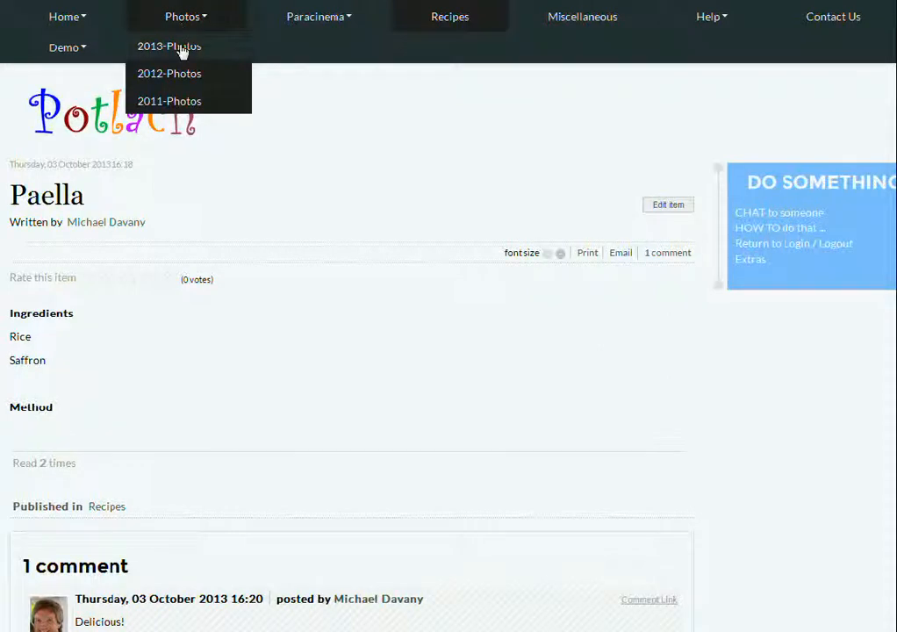
click(181, 49)
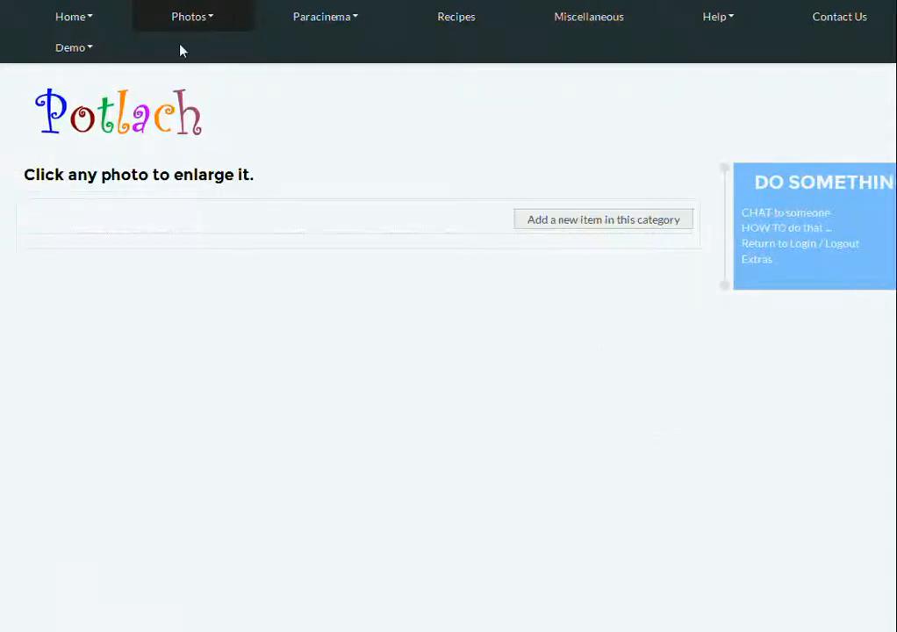
mouse_move(200, 30)
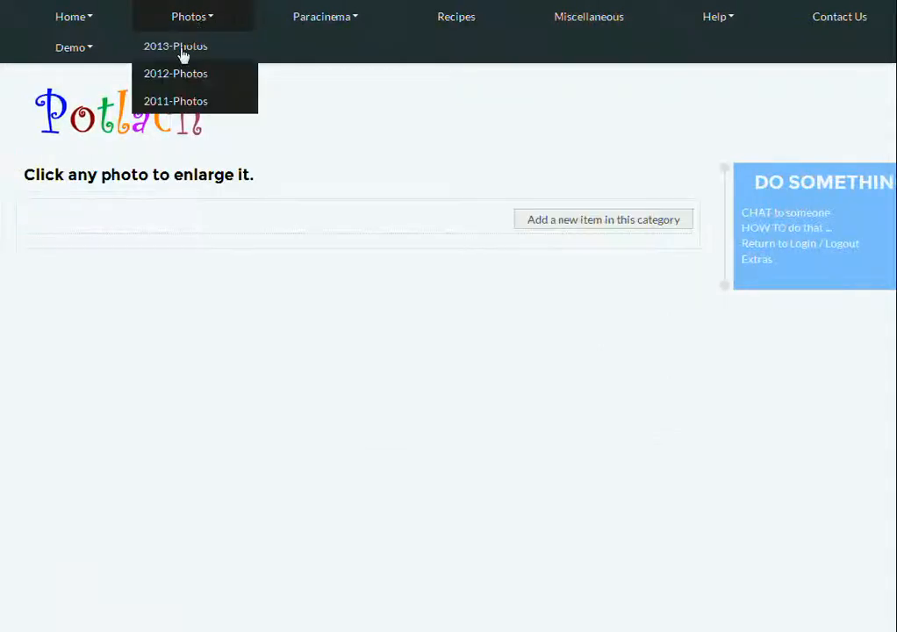
click(598, 230)
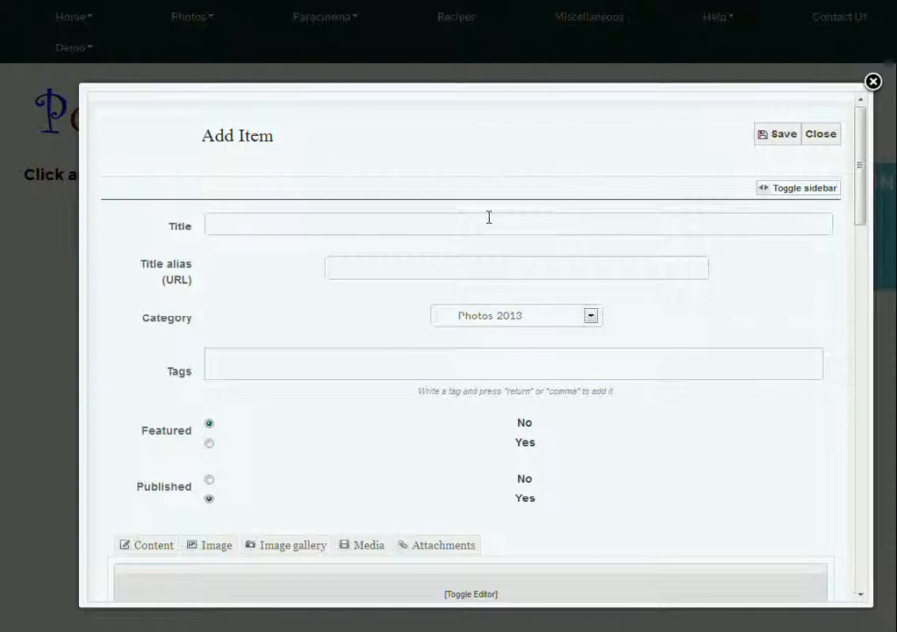
click(337, 231)
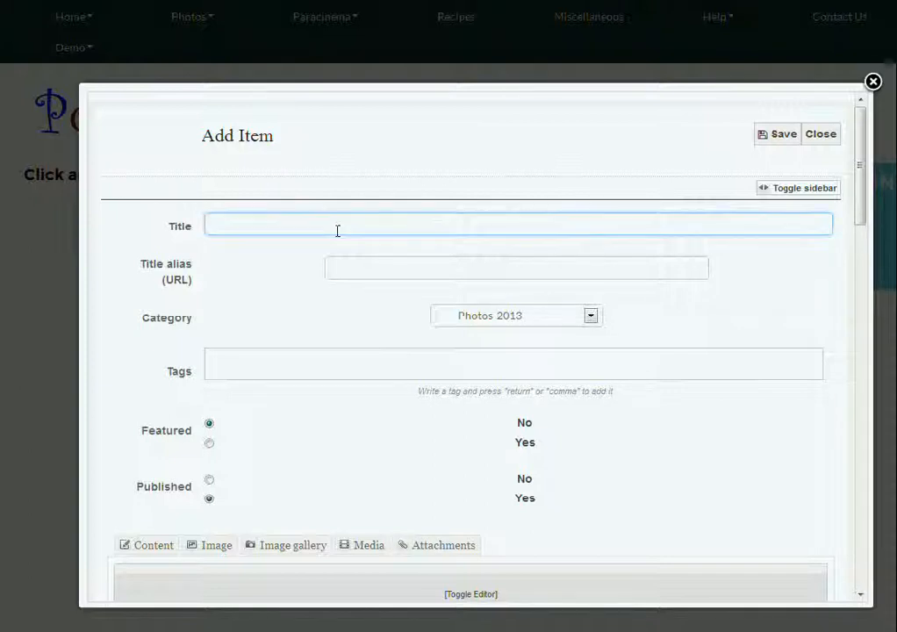
text(Aftern)
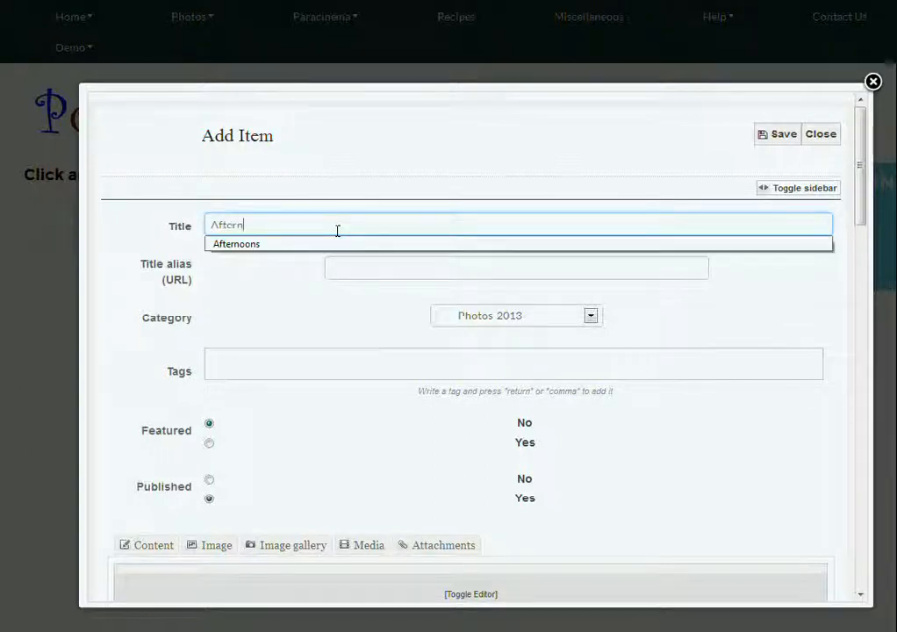
text(oons)
click(255, 290)
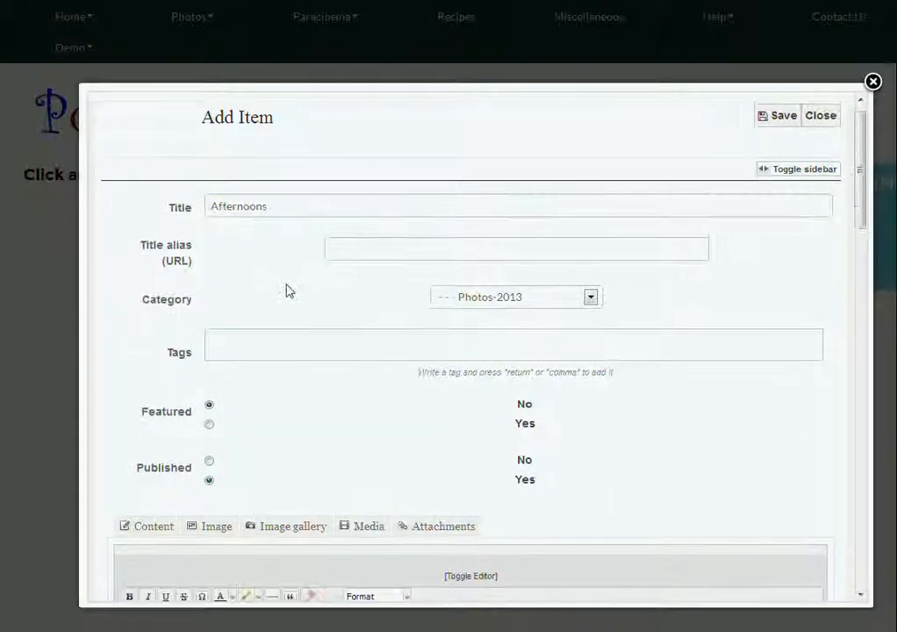
Step: Create a new image gallery for the Afternoons item and open its image uploader
scroll(286, 291, down, 3)
scroll(286, 292, down, 2)
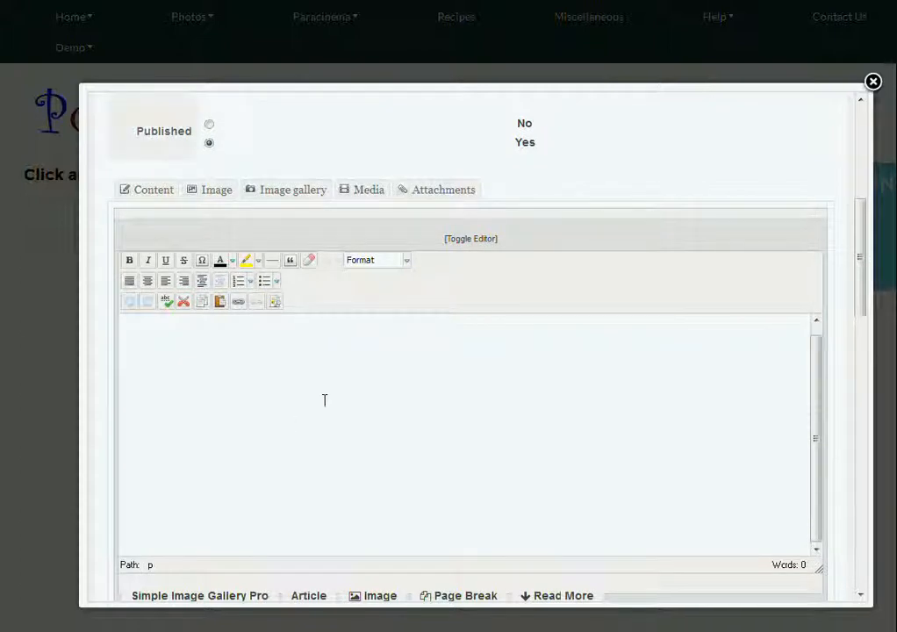
drag(861, 256, 859, 401)
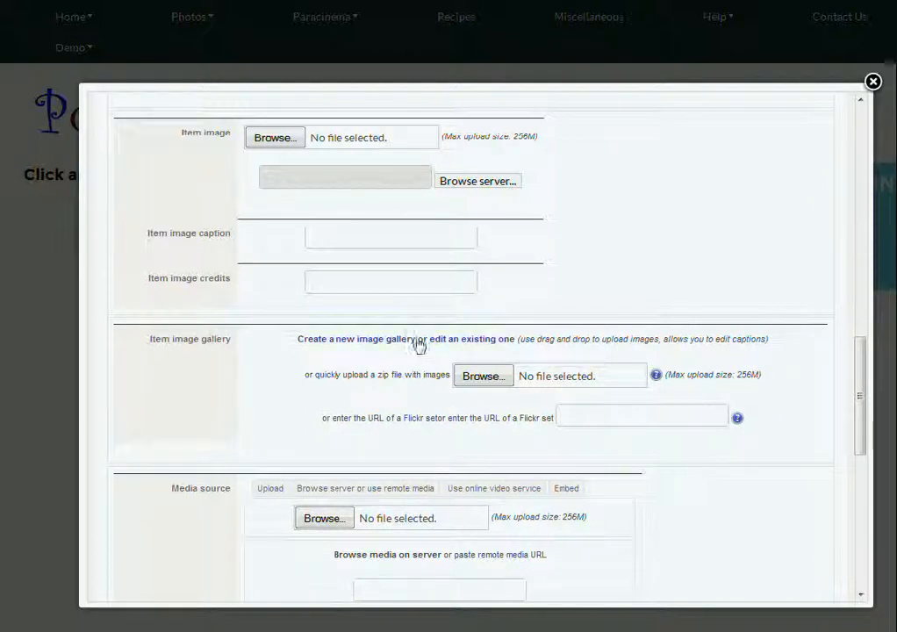
click(358, 345)
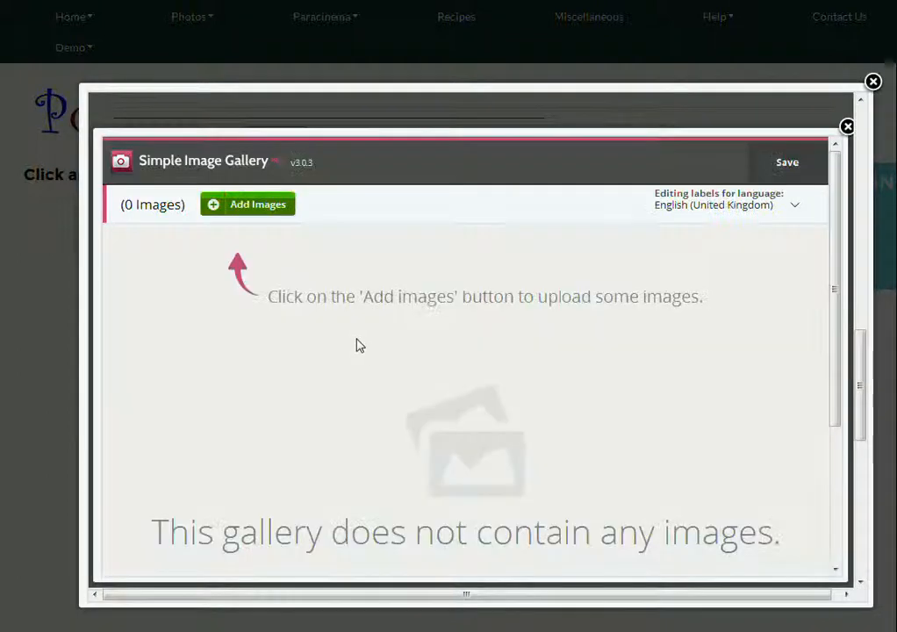
click(258, 207)
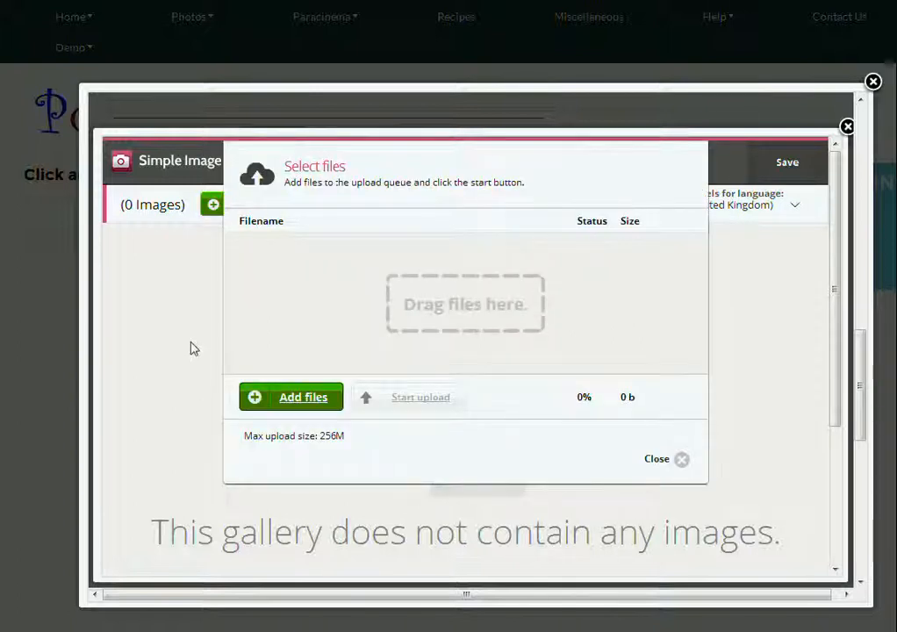
Step: Upload the DSC_4929, DSC_4933 Leaves and IMG_2022 Mushroom Circle photos from the 2011 Potlach folder to the gallery
click(315, 403)
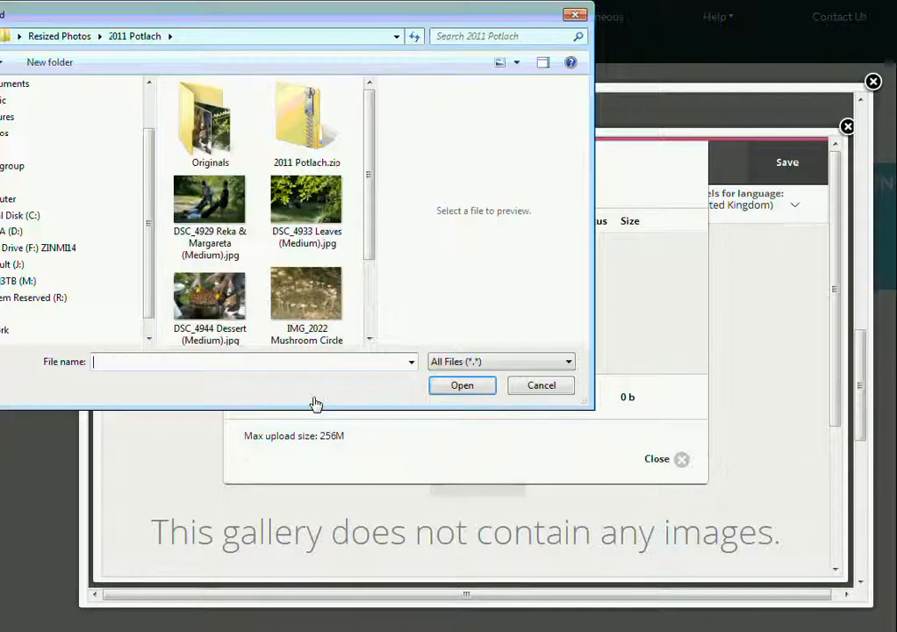
click(202, 202)
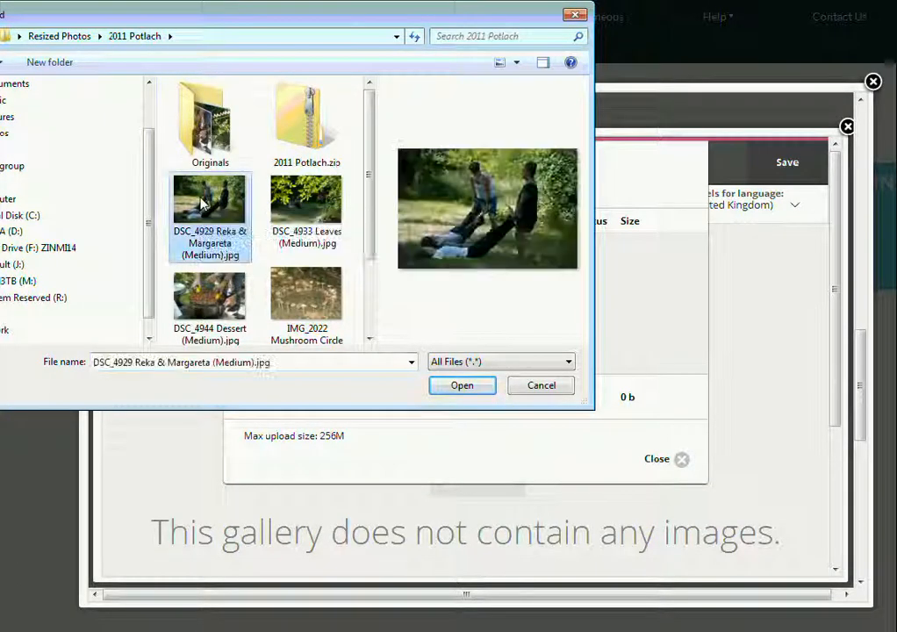
ctrl+click(284, 214)
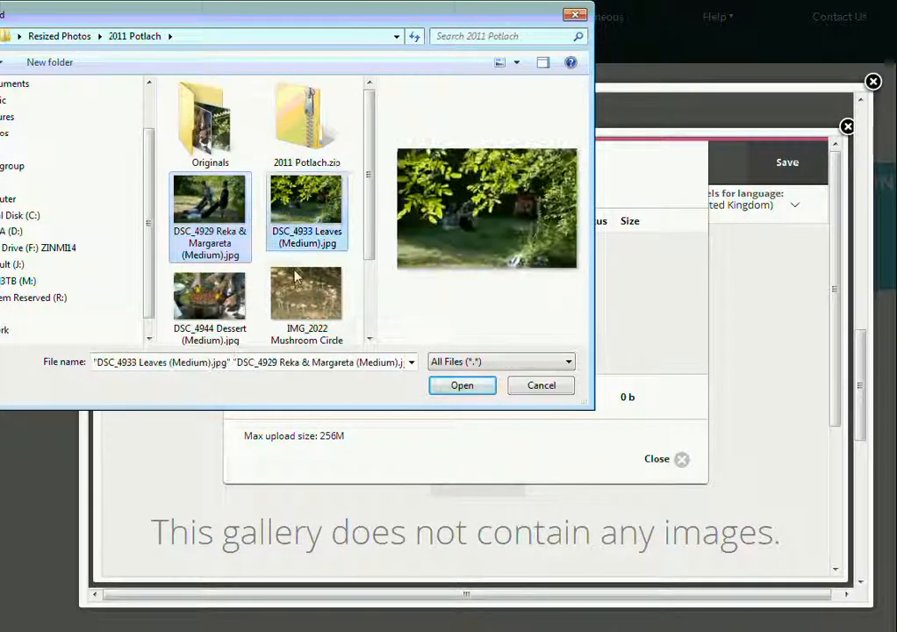
ctrl+click(299, 301)
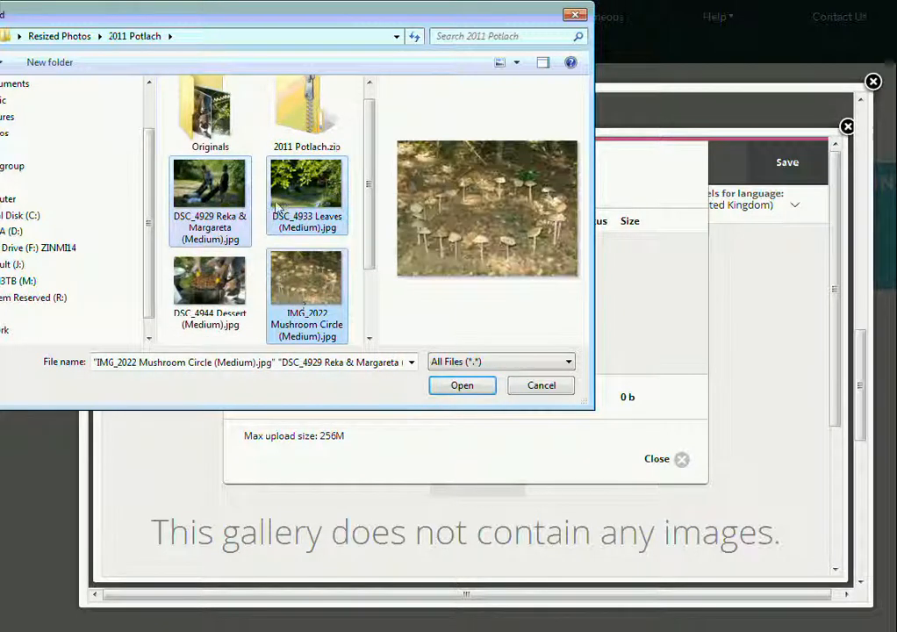
click(462, 387)
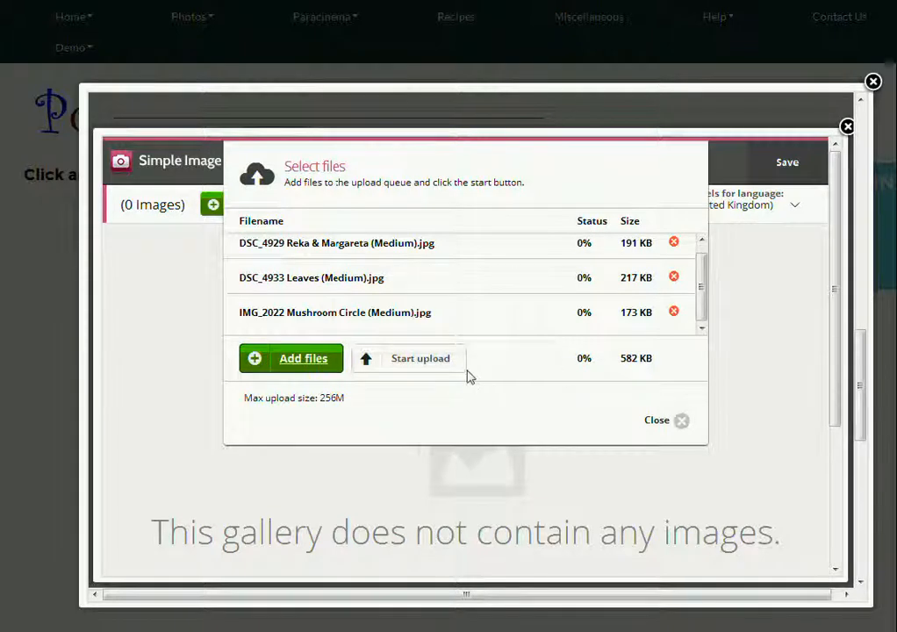
click(412, 367)
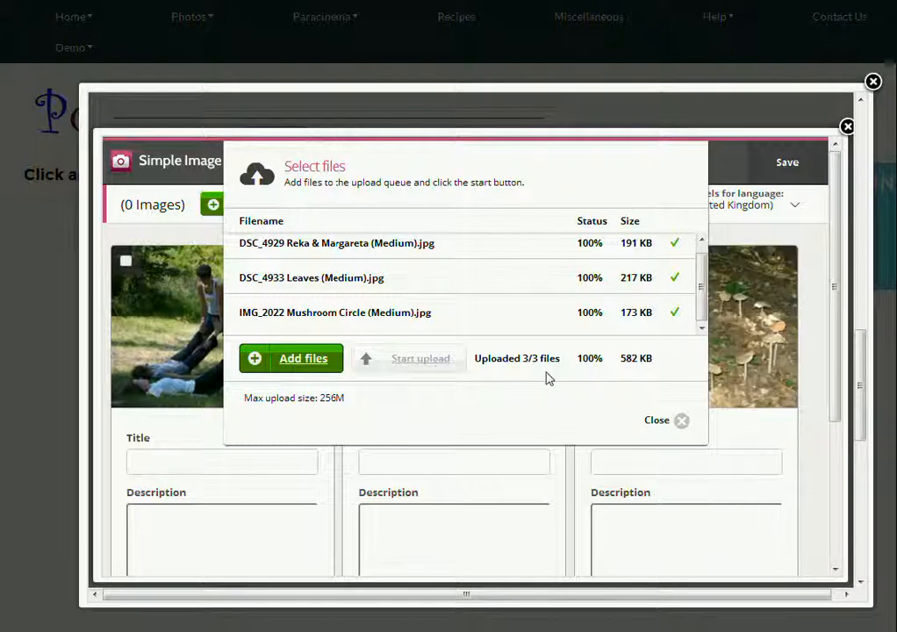
click(658, 423)
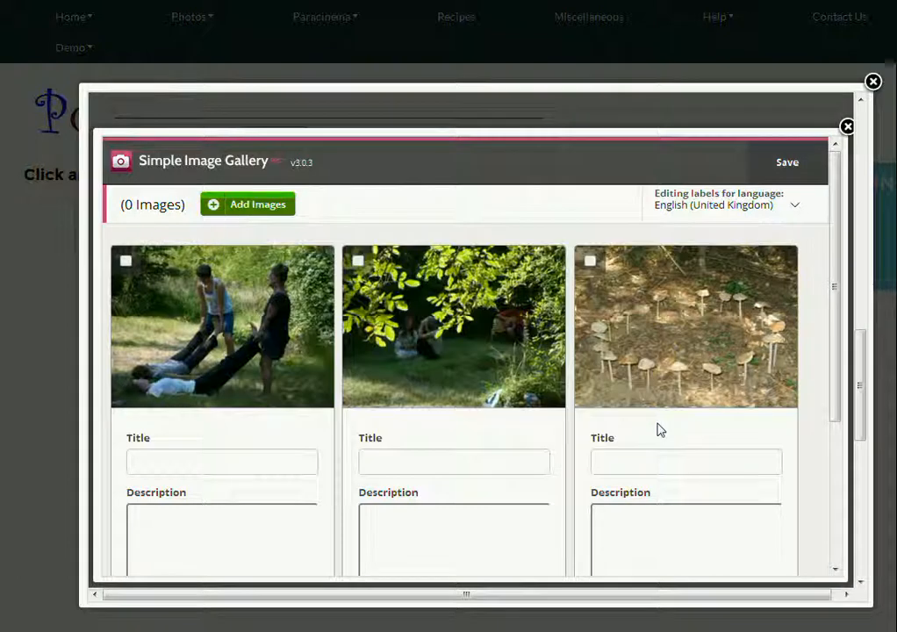
click(220, 457)
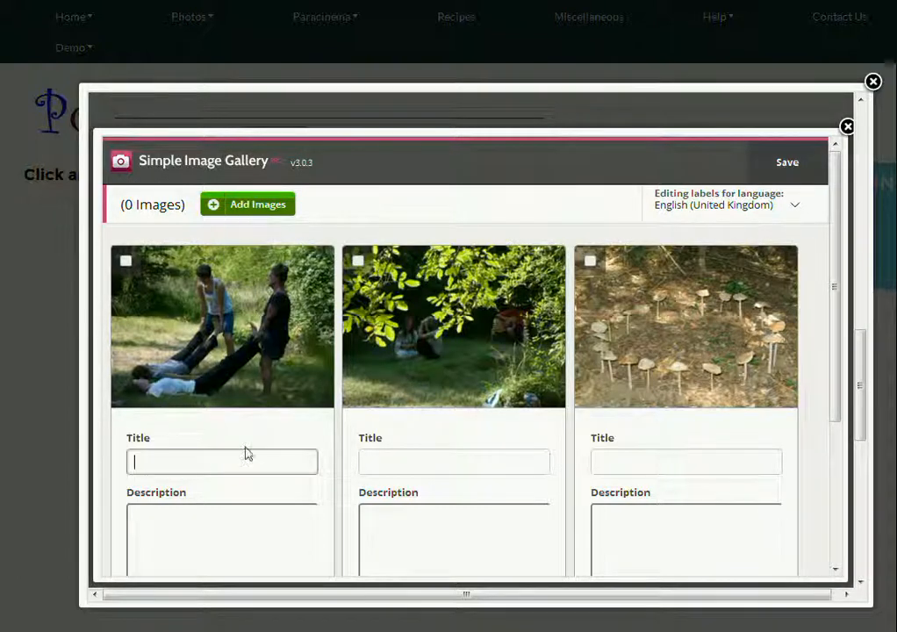
click(430, 465)
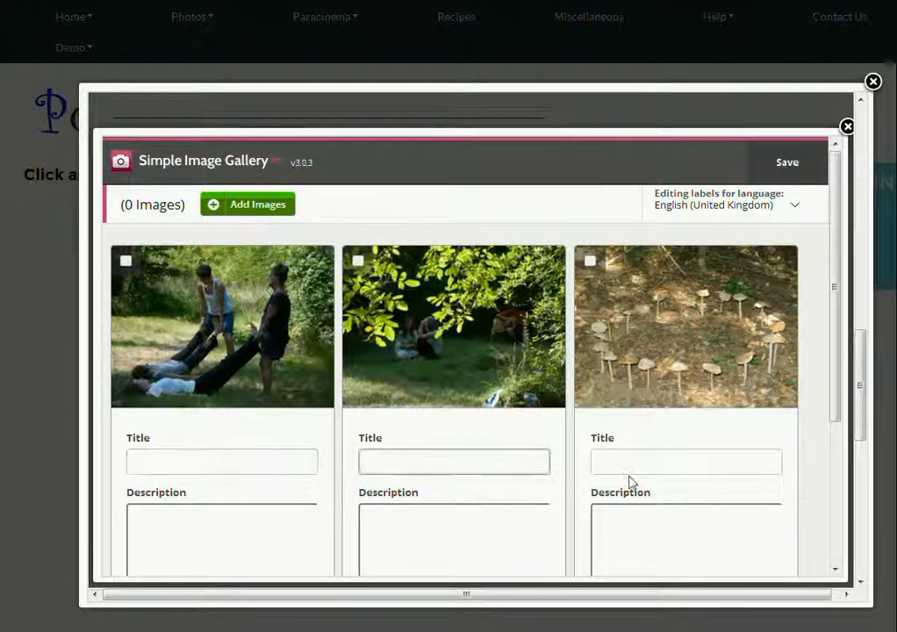
click(630, 465)
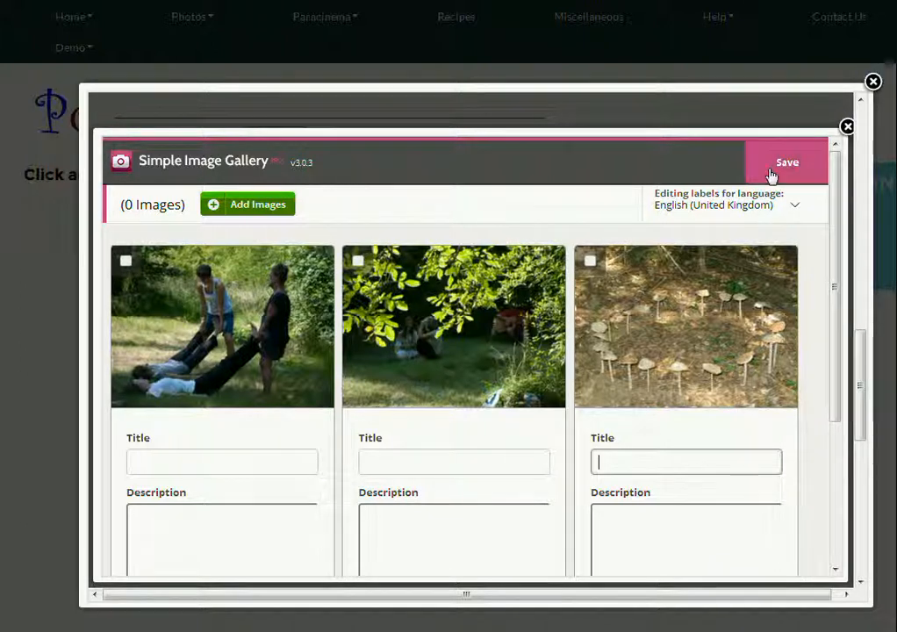
Step: Save the image gallery and close its editing window
click(782, 170)
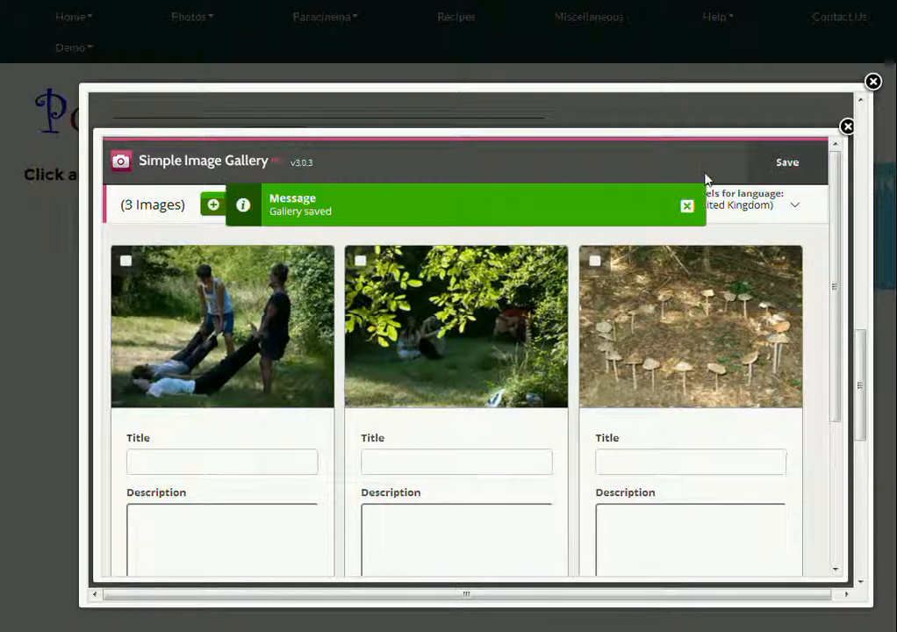
click(846, 126)
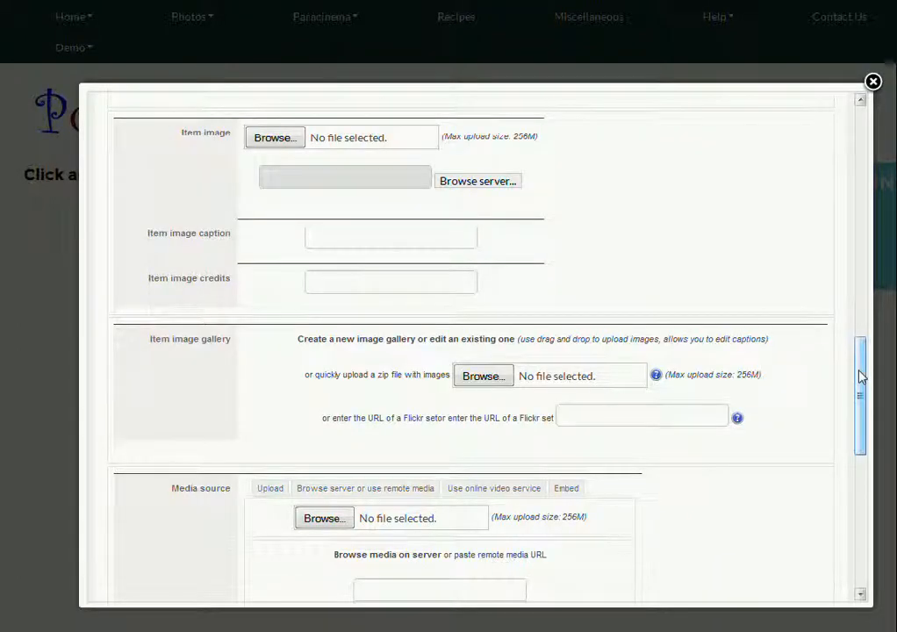
Step: Save the Afternoons item and close its editing window
drag(859, 375, 859, 132)
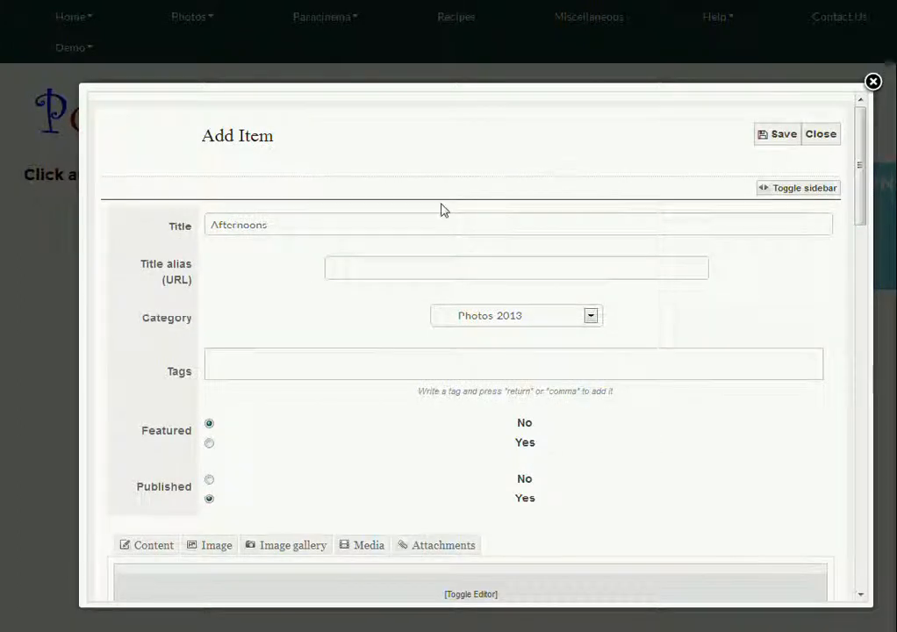
click(776, 139)
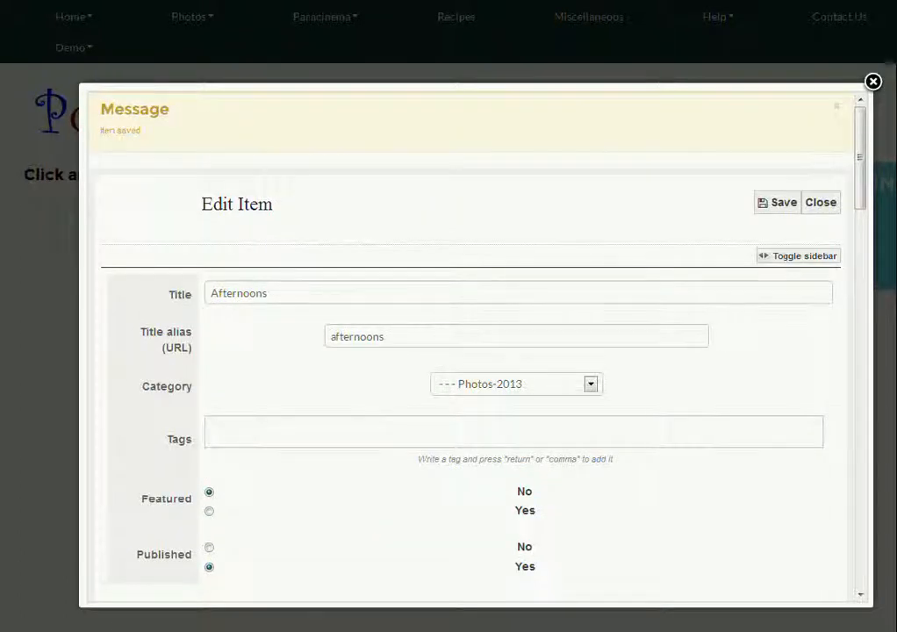
click(873, 83)
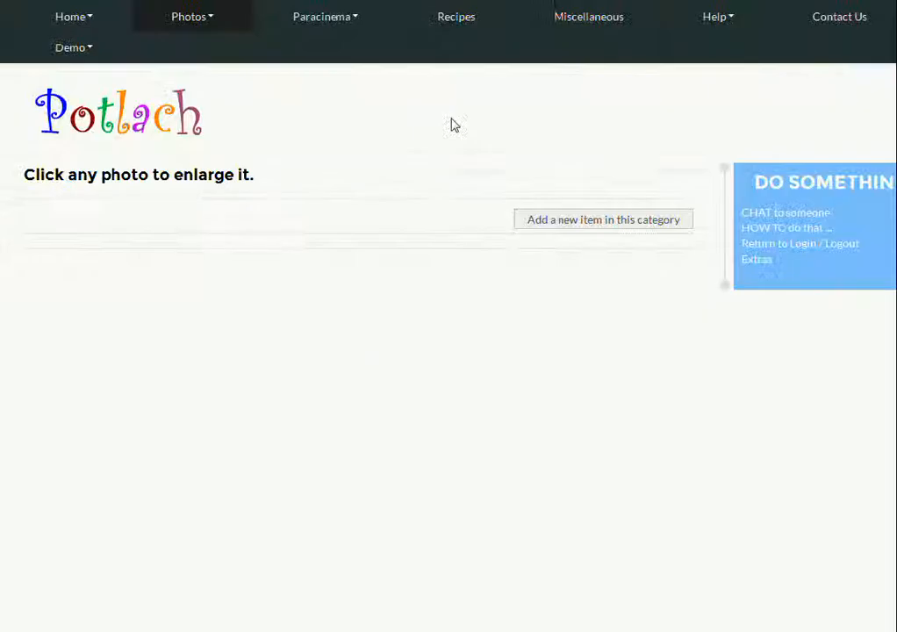
Step: Reopen the 2013 photos page to view the Afternoons item
click(193, 19)
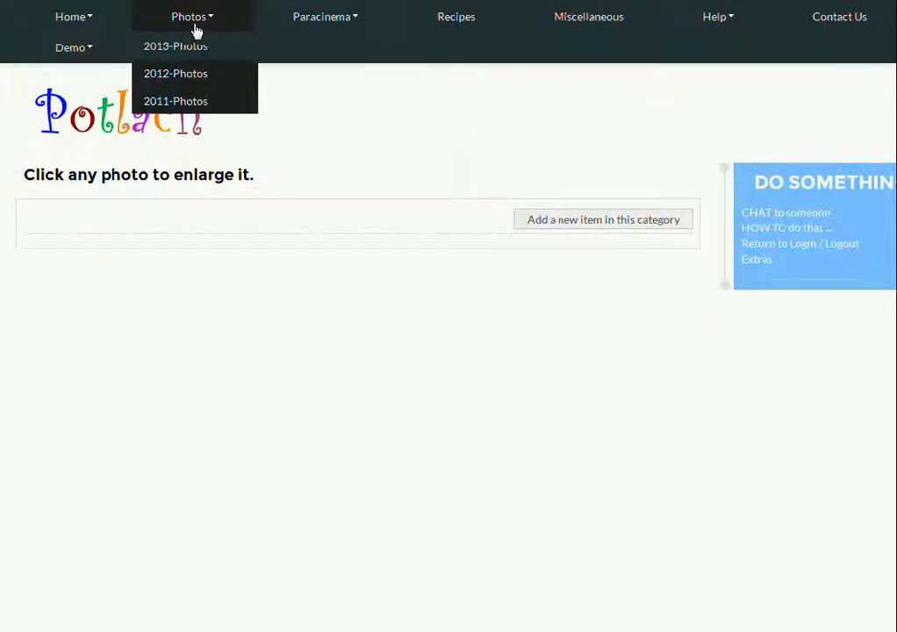
click(180, 48)
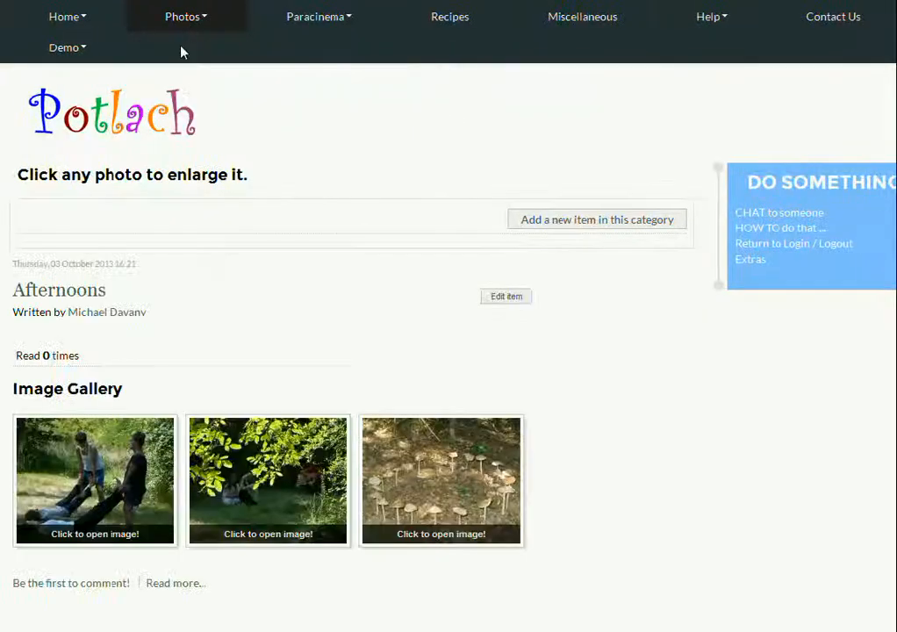